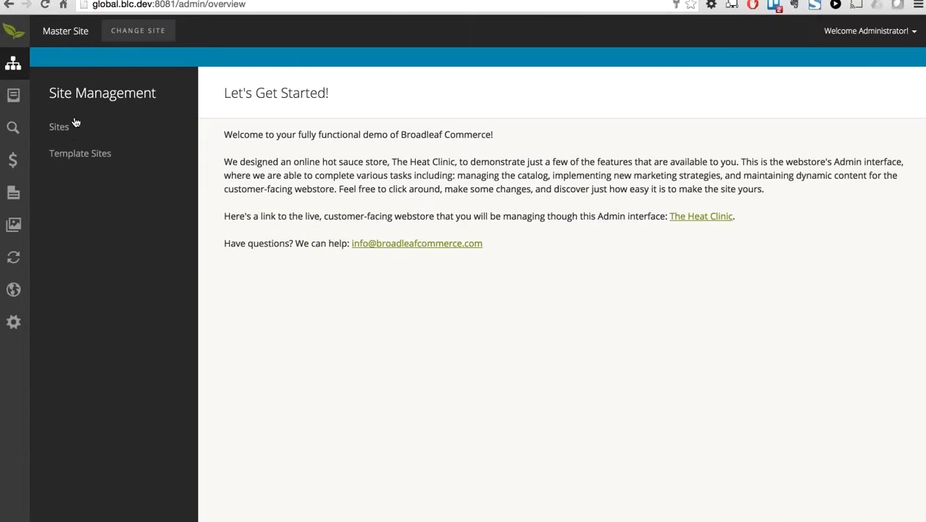
Step: Add and save a new site named Reseller1 with the Domain Prefix identifier type and identifier value reseller1
{"action": "left_click", "coordinate": [67, 133]}
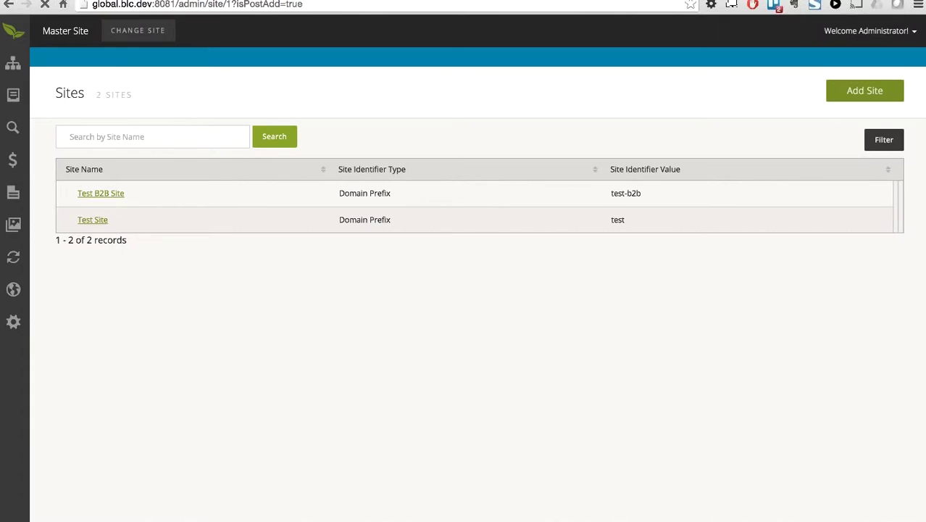
{"action": "left_click", "coordinate": [217, 206]}
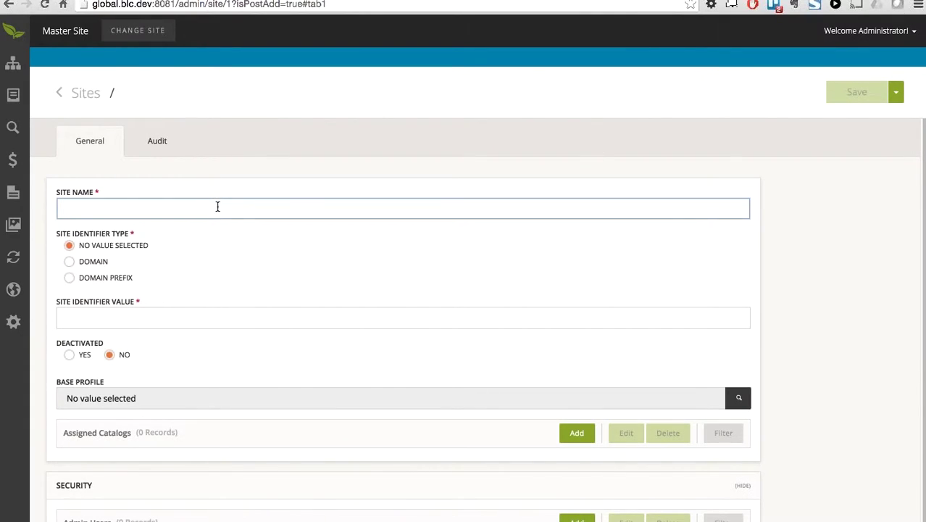
{"action": "type", "text": "Resel"}
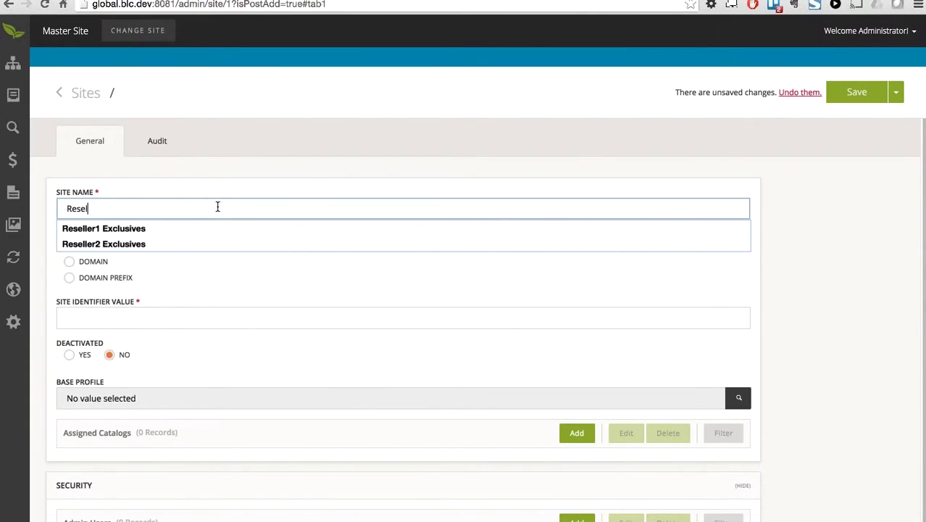
{"action": "type", "text": "ler1"}
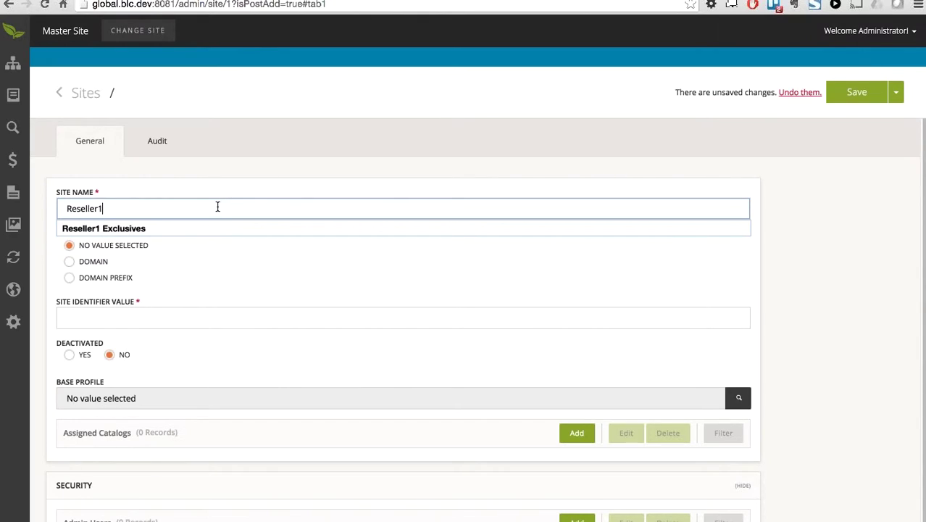
{"action": "key", "text": "Tab"}
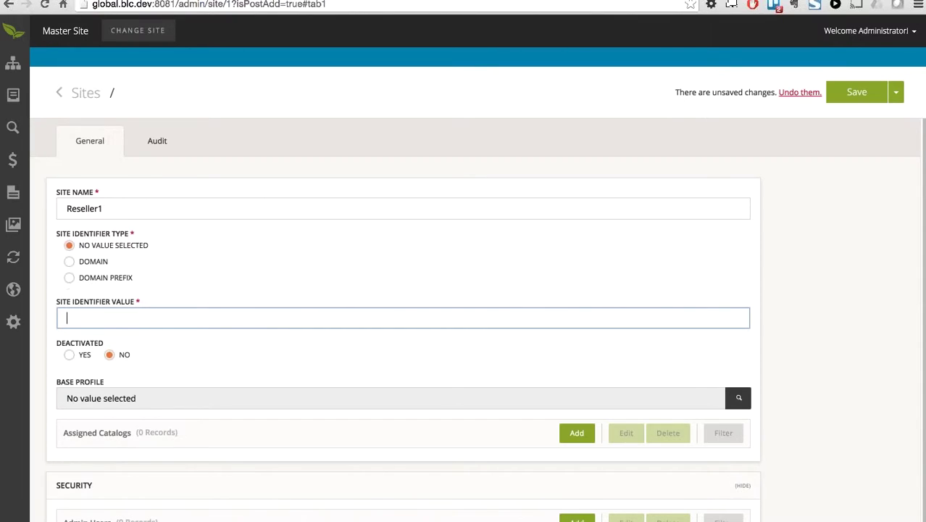
{"action": "left_click", "coordinate": [69, 278]}
{"action": "type", "text": "reseller1"}
{"action": "left_click", "coordinate": [853, 99]}
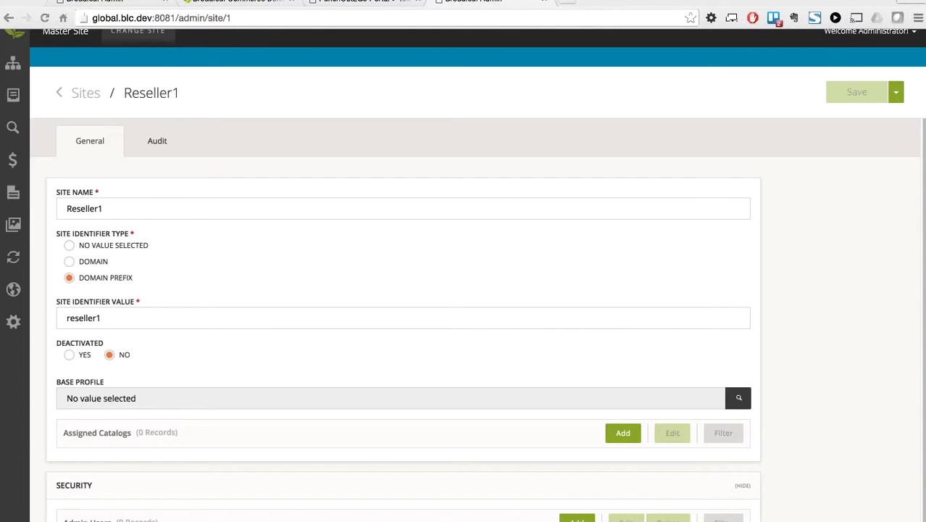
Step: Set the Reseller1 site's base profile to Master Profile
{"action": "left_click", "coordinate": [739, 399]}
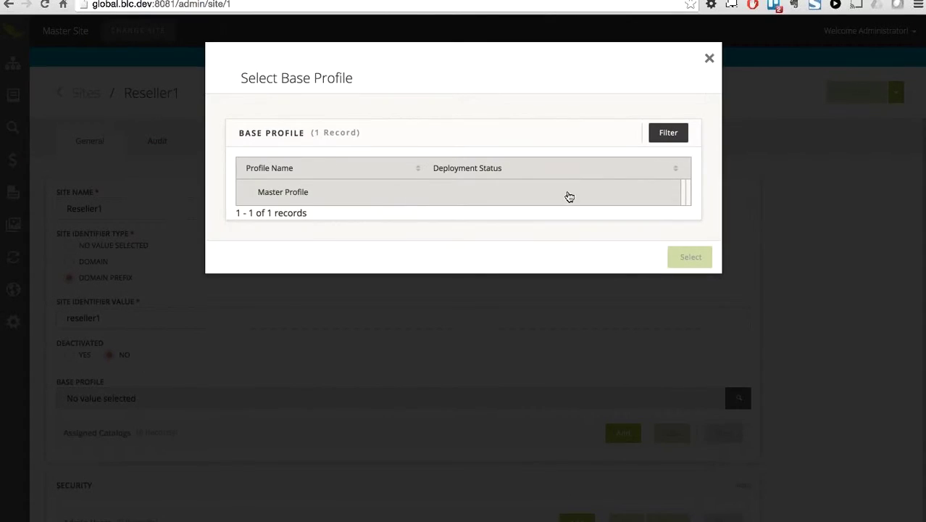
{"action": "left_click", "coordinate": [568, 194]}
{"action": "left_click", "coordinate": [692, 257]}
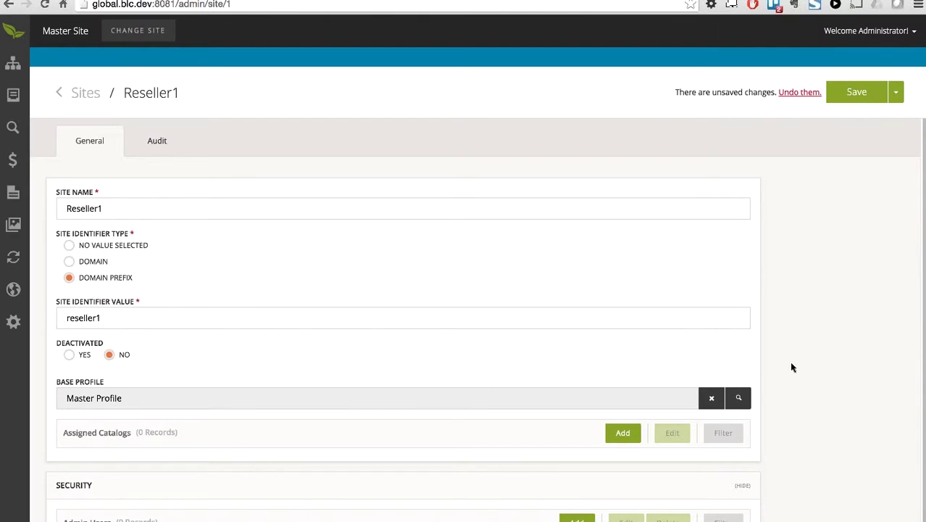
Step: Assign MASTER_CATALOG to the Reseller1 site with Customizable mutability and save the site
{"action": "scroll", "coordinate": [620, 432], "scroll_direction": "down", "scroll_amount": 1}
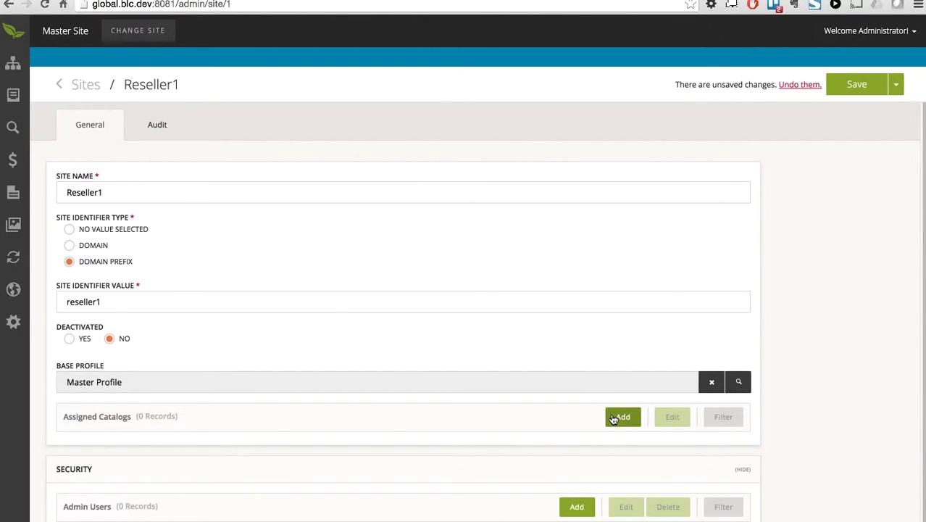
{"action": "left_click", "coordinate": [613, 418]}
{"action": "left_click", "coordinate": [409, 352]}
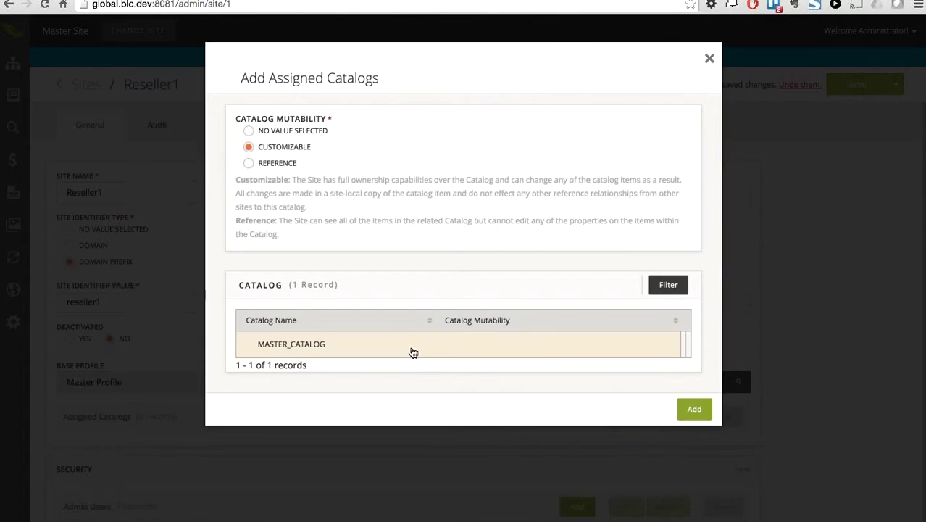
{"action": "left_click", "coordinate": [700, 412]}
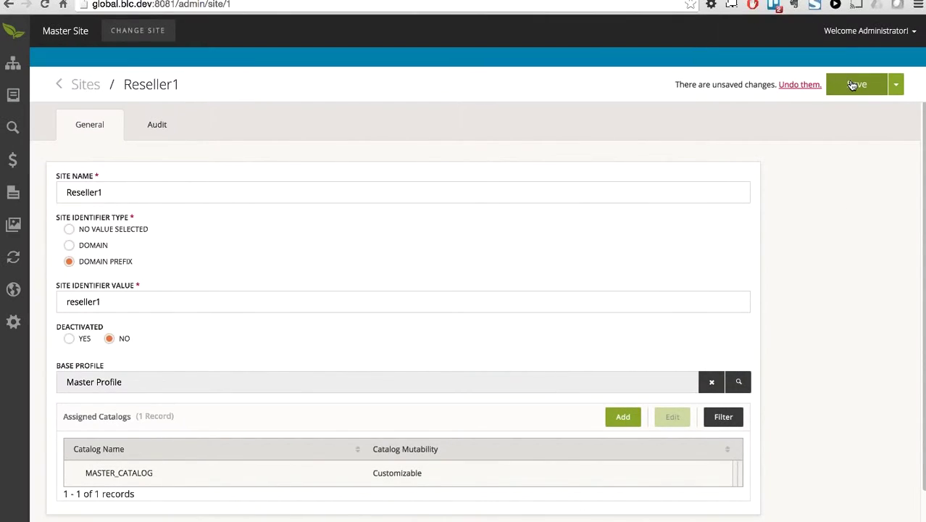
{"action": "left_click", "coordinate": [853, 85]}
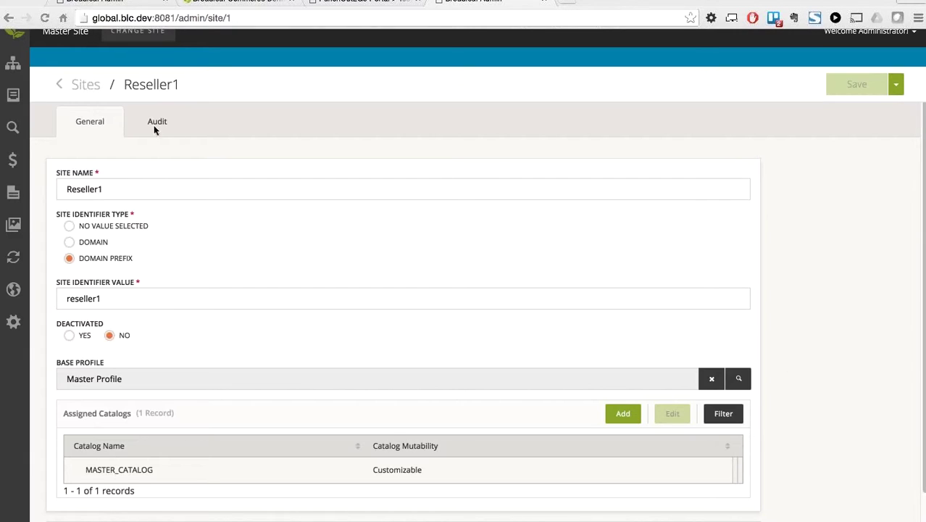
Step: Switch the admin from the master site to the Reseller1 site
{"action": "left_click", "coordinate": [138, 31]}
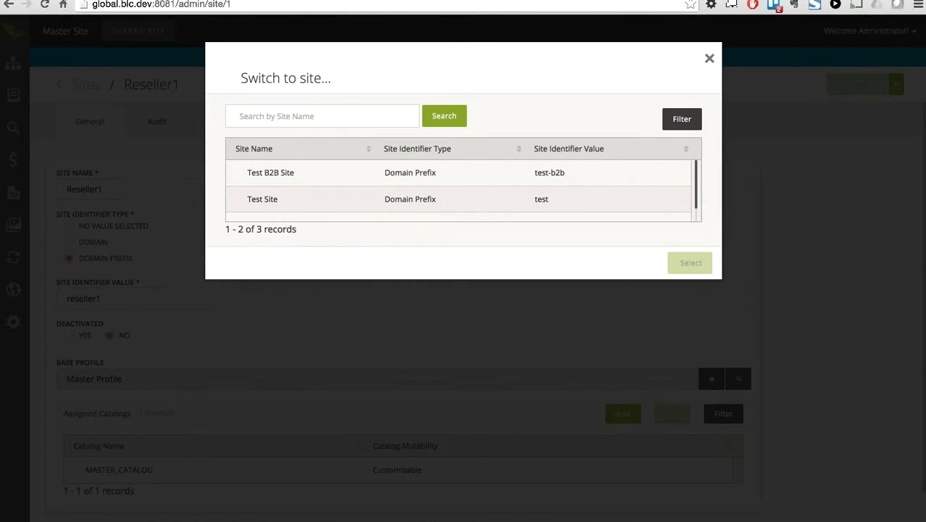
{"action": "scroll", "coordinate": [427, 207], "scroll_direction": "down", "scroll_amount": 2}
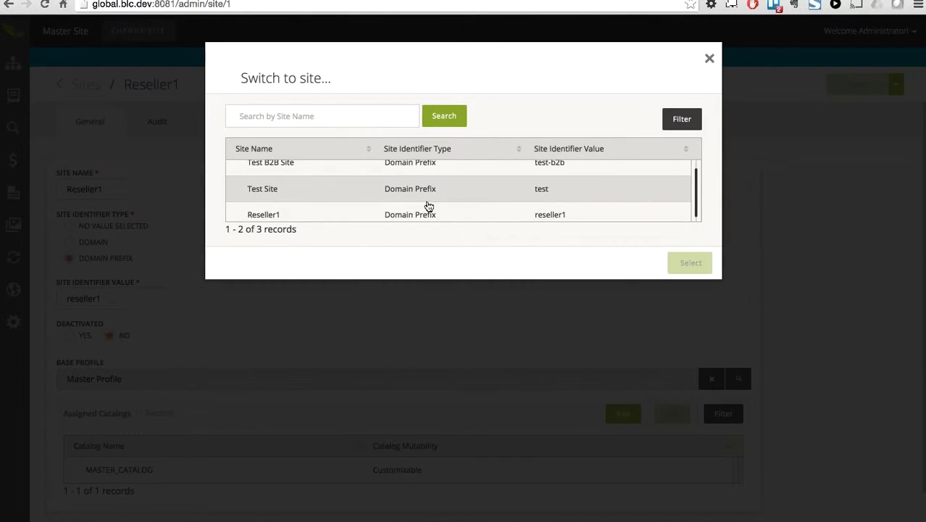
{"action": "left_click", "coordinate": [294, 209]}
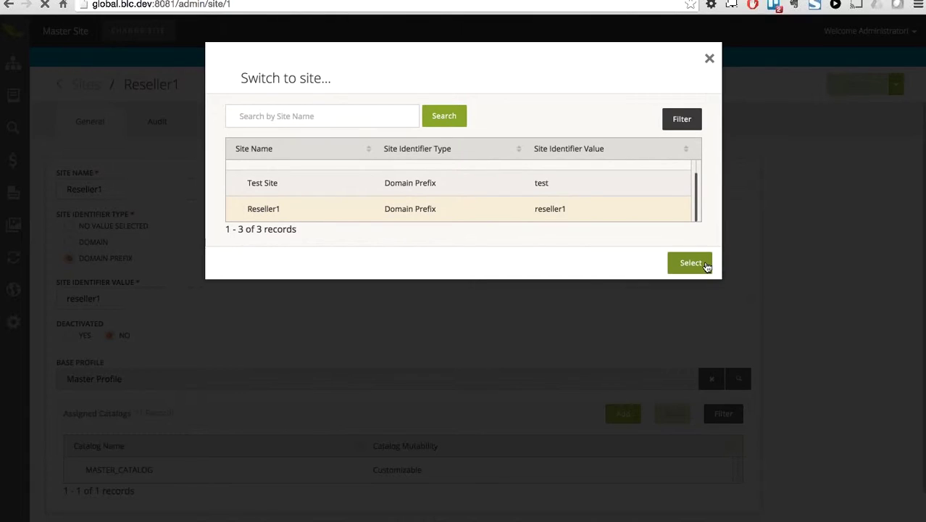
{"action": "left_click", "coordinate": [706, 265]}
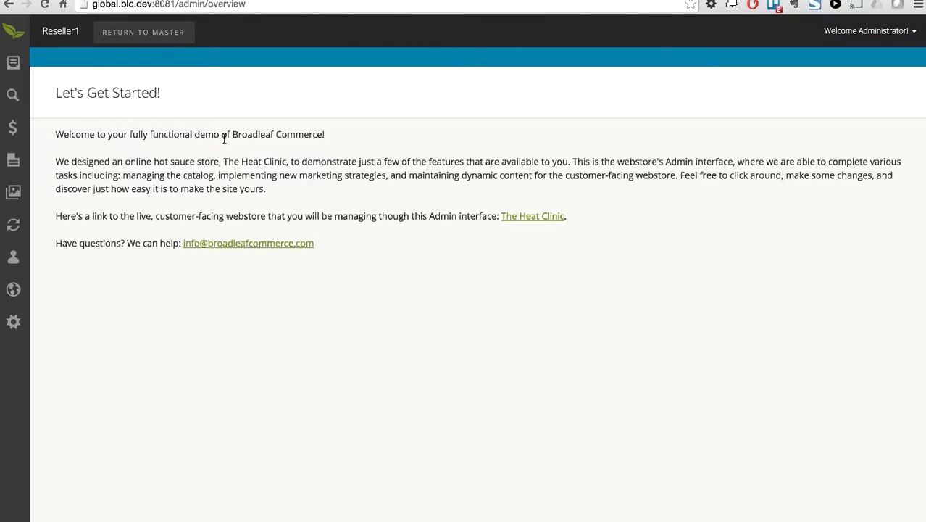
Step: Add a catalog category named Reseller1 Exclusives under the Merchandise category and save it
{"action": "left_click", "coordinate": [14, 64]}
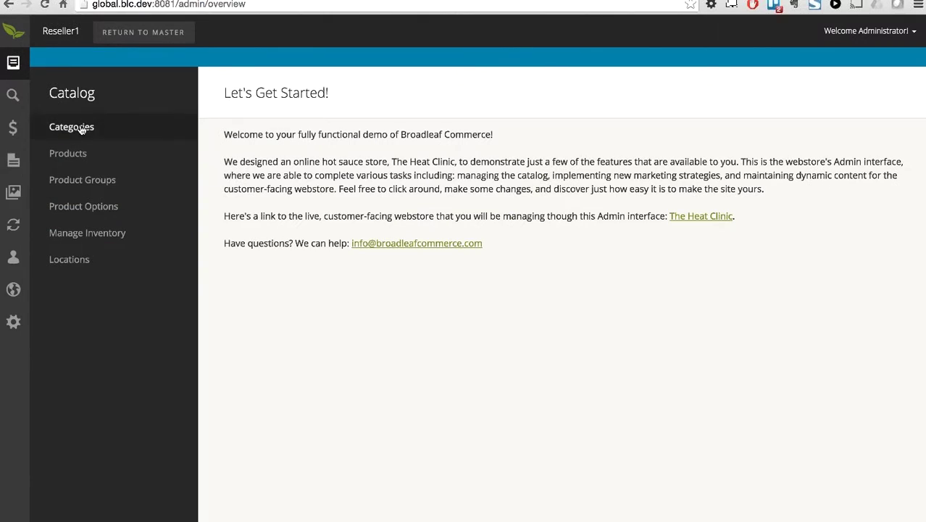
{"action": "left_click", "coordinate": [122, 129]}
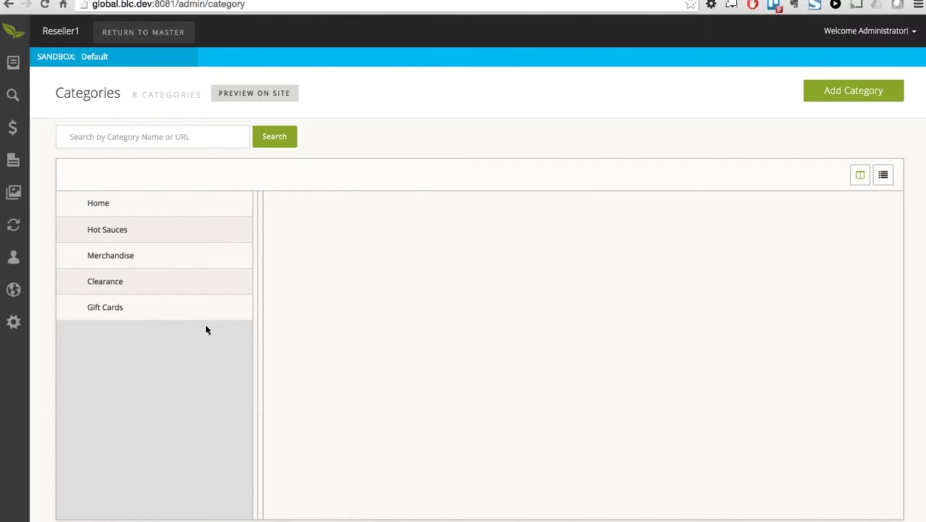
{"action": "left_click", "coordinate": [163, 258]}
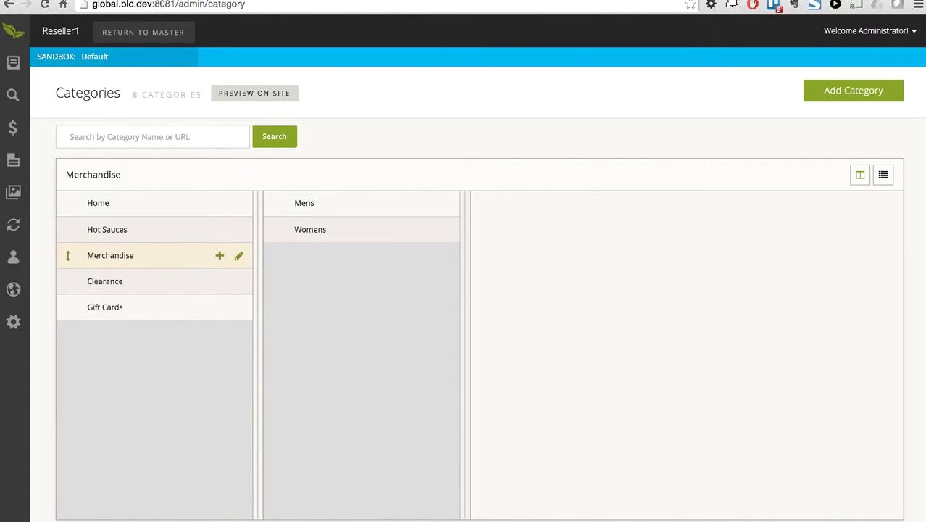
{"action": "left_click", "coordinate": [220, 258]}
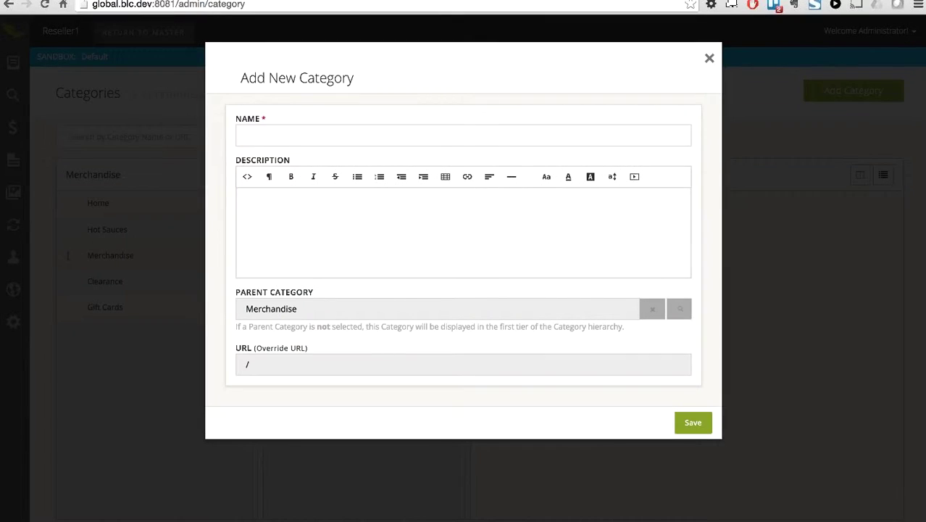
{"action": "left_click", "coordinate": [283, 137]}
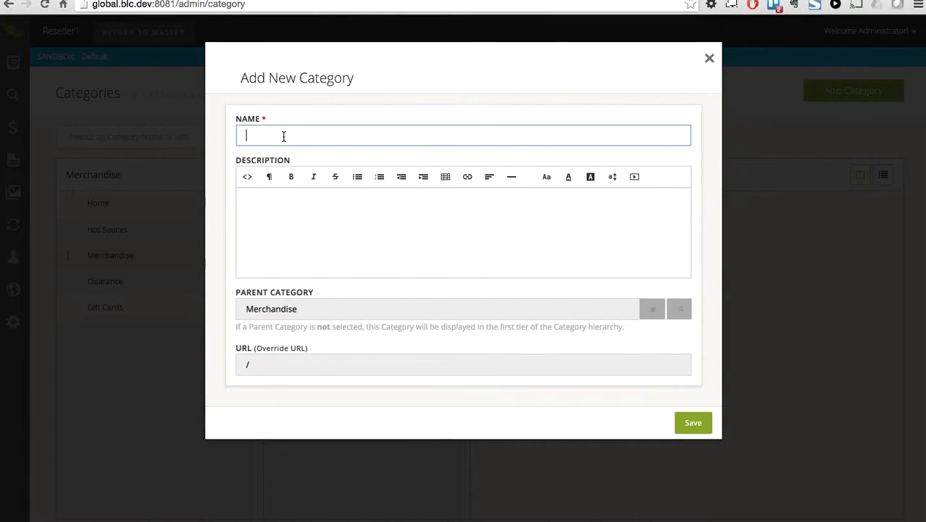
{"action": "type", "text": "Rese"}
{"action": "key", "text": "Down"}
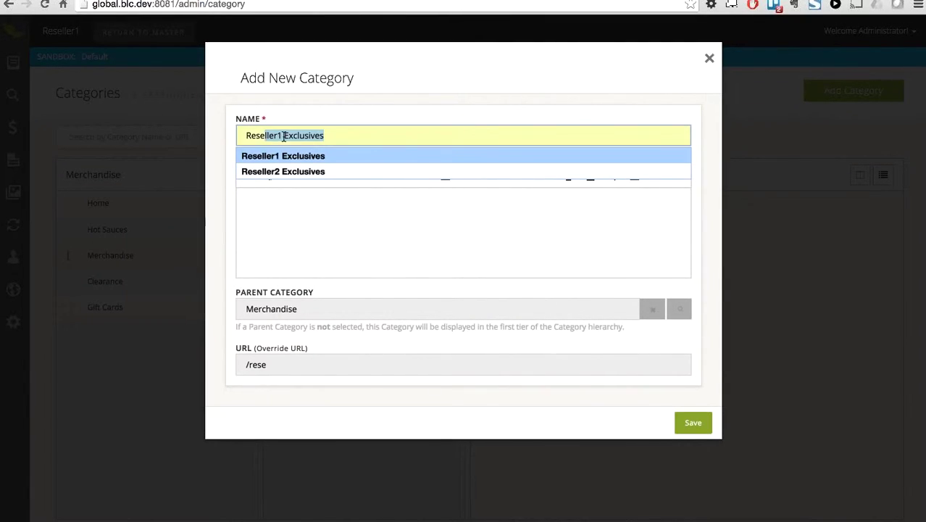
{"action": "key", "text": "Tab"}
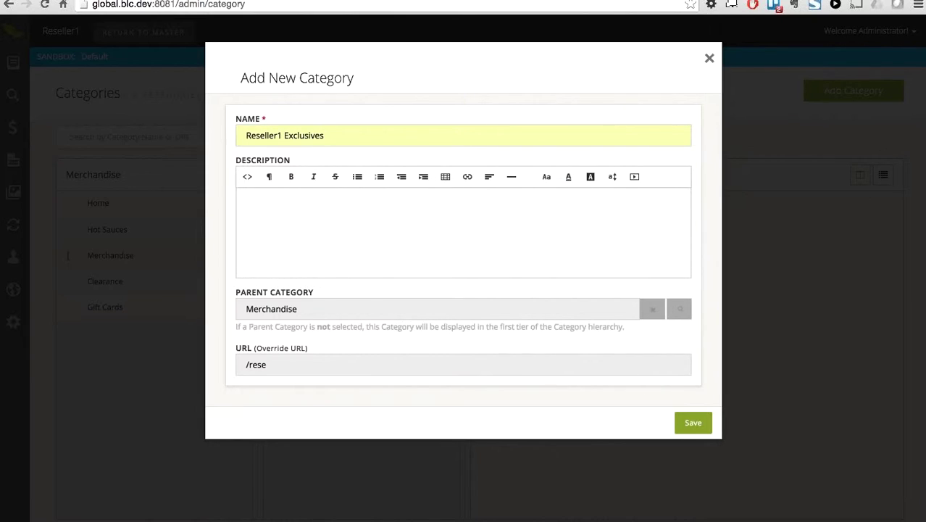
{"action": "left_click", "coordinate": [692, 424]}
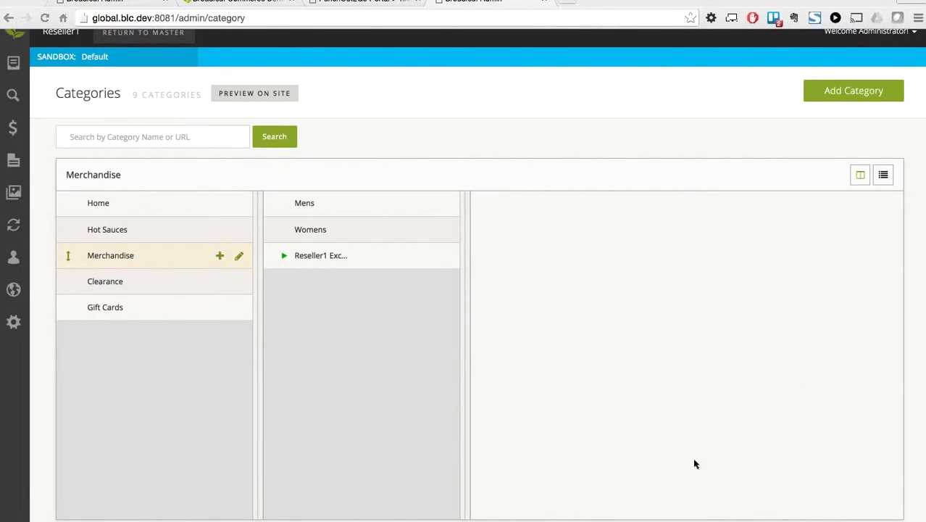
Step: Preview the Reseller1 storefront and examine the Merchandise entry in its navigation
{"action": "left_click", "coordinate": [261, 101]}
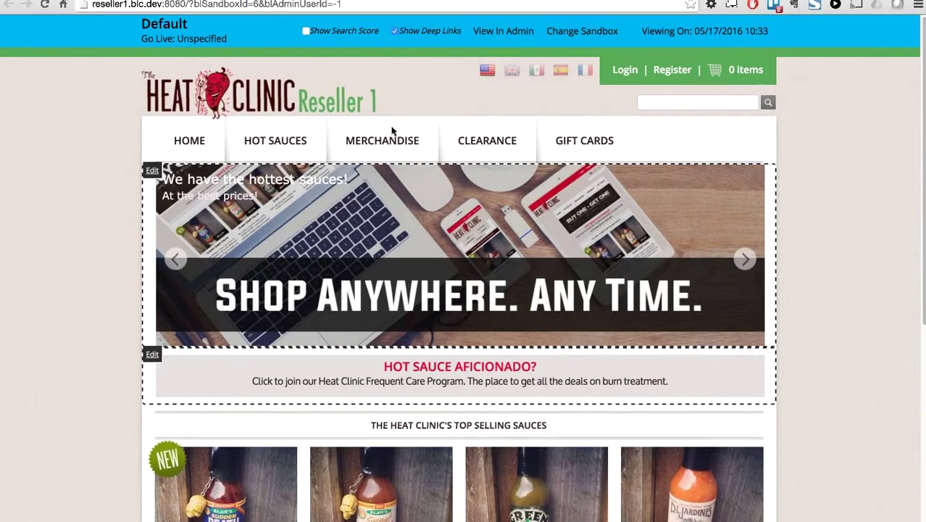
{"action": "mouse_move", "coordinate": [391, 137]}
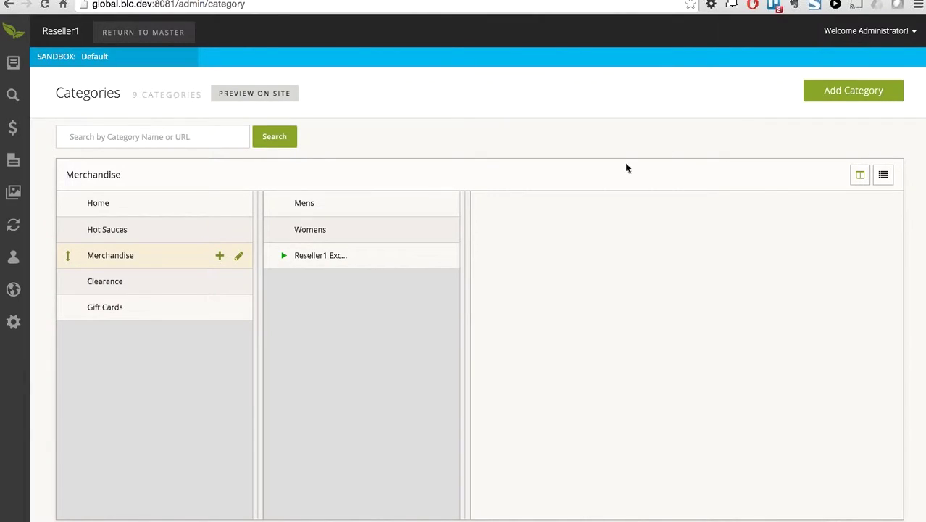
Step: Return to the master site and open its list of sites
{"action": "left_click", "coordinate": [144, 40]}
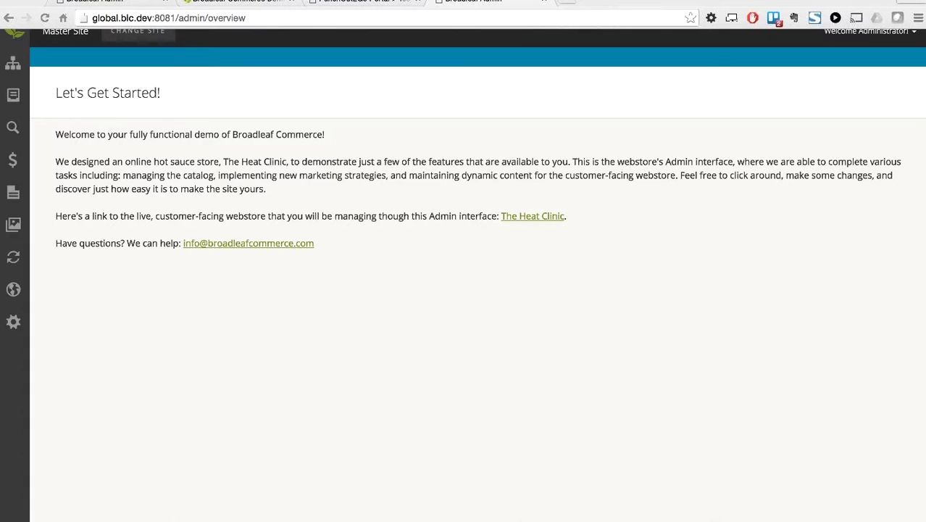
{"action": "left_click", "coordinate": [14, 65]}
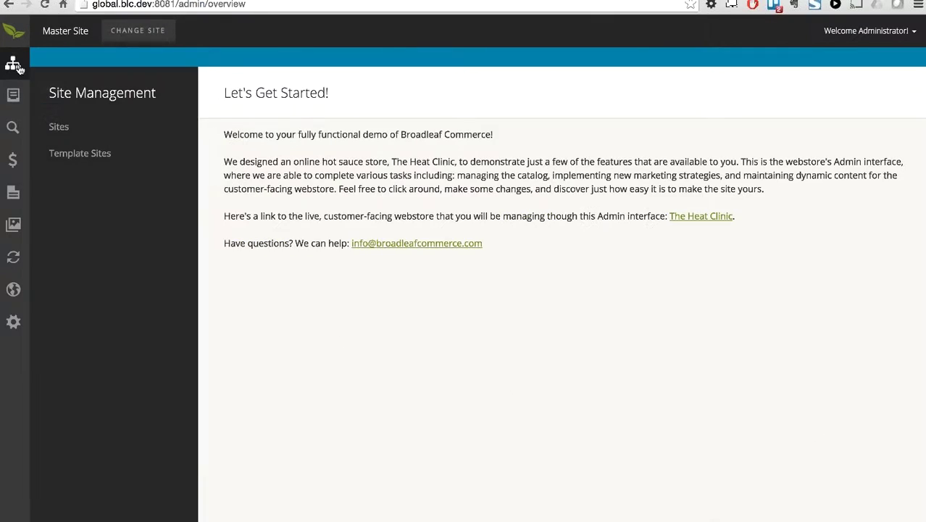
{"action": "left_click", "coordinate": [58, 131]}
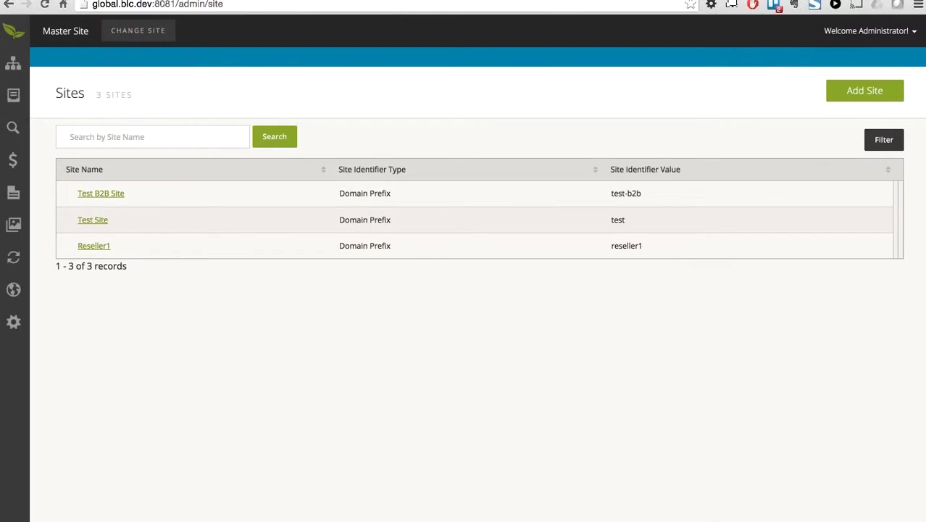
Step: Add a new site named Reseller2 with the Domain Prefix identifier type and identifier value reseller2
{"action": "left_click", "coordinate": [863, 97]}
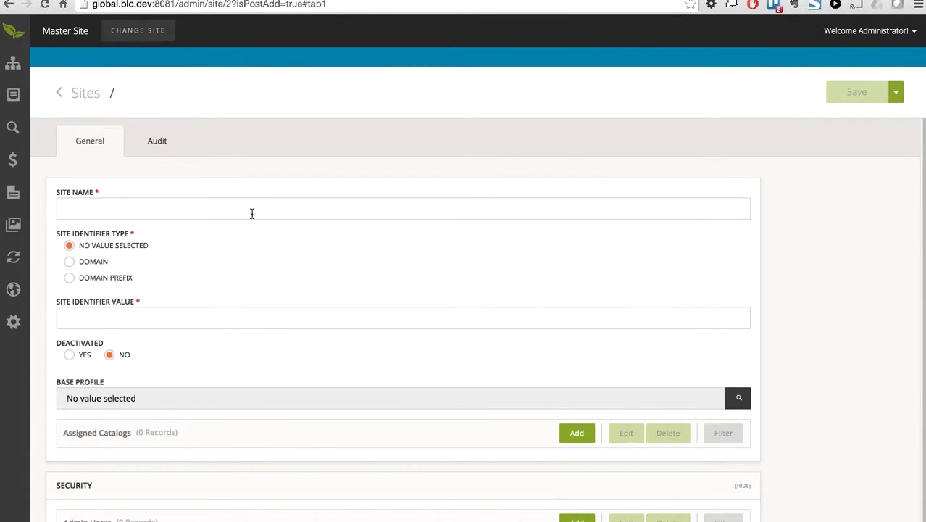
{"action": "left_click", "coordinate": [251, 213]}
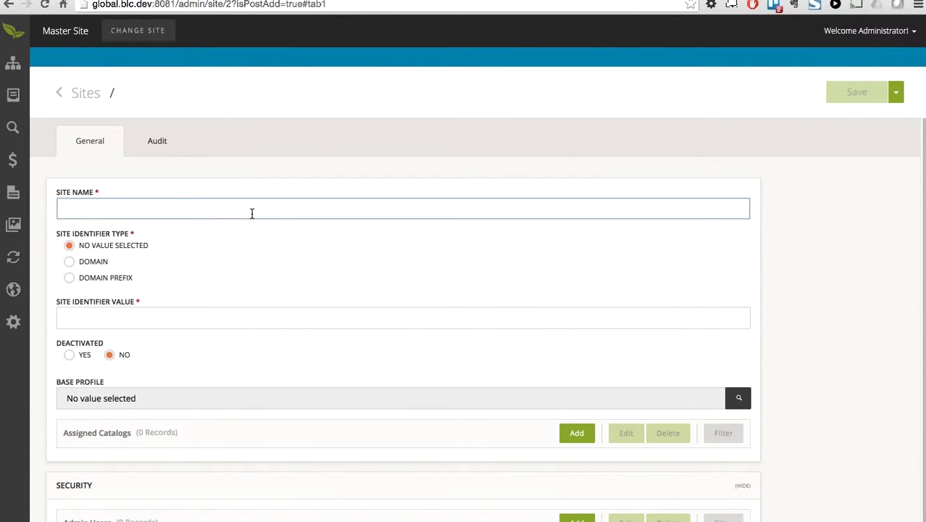
{"action": "type", "text": "Reseller"}
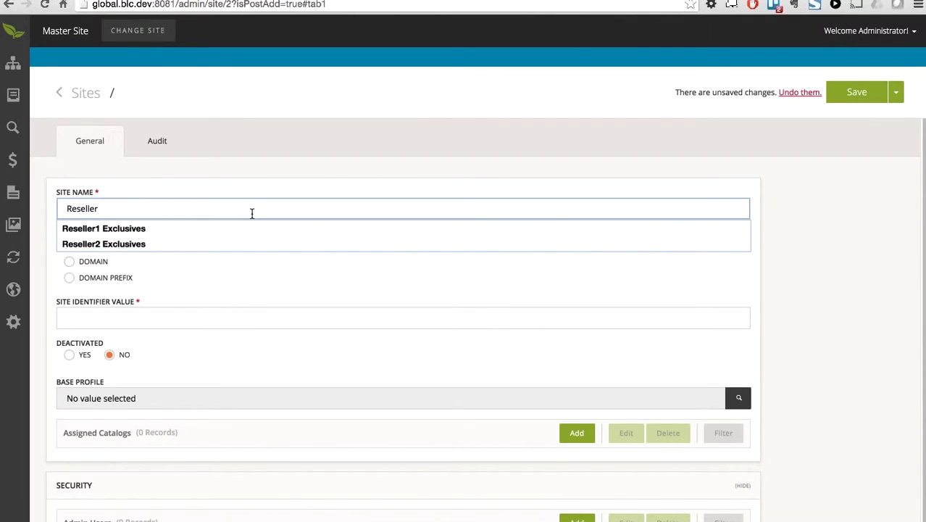
{"action": "type", "text": "2"}
{"action": "key", "text": "Tab"}
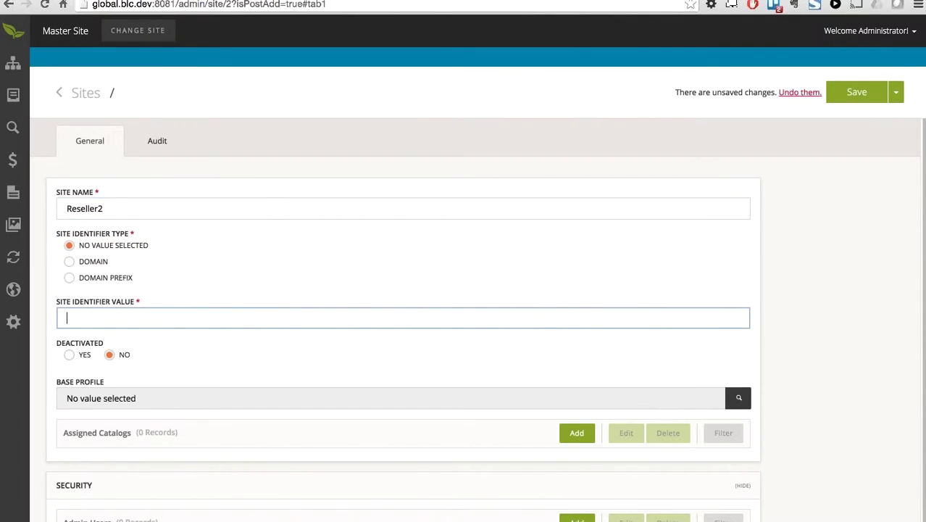
{"action": "left_click", "coordinate": [121, 278]}
{"action": "left_click", "coordinate": [216, 316]}
{"action": "type", "text": "reseller"}
{"action": "type", "text": "2"}
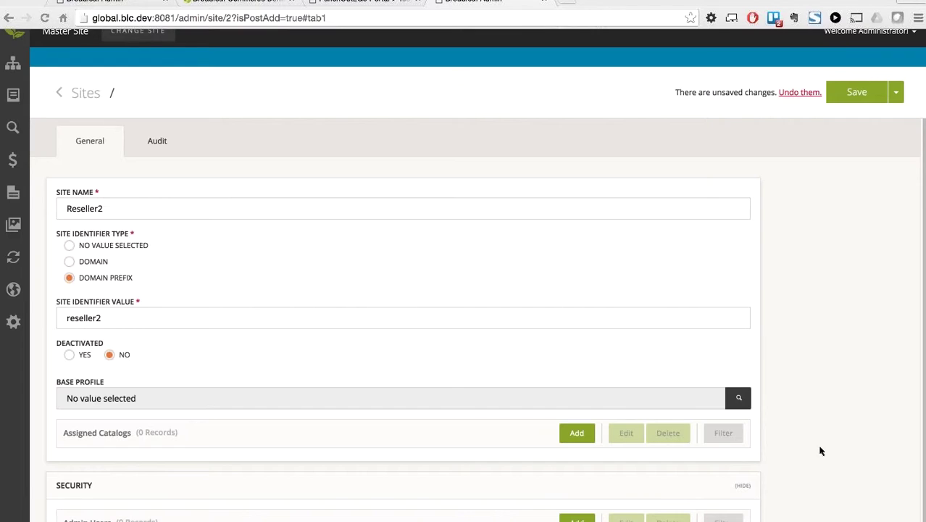
Step: Set Reseller2's base profile to Master Profile, assign MASTER_CATALOG to it as a customizable catalog, and save the site
{"action": "left_click", "coordinate": [739, 399]}
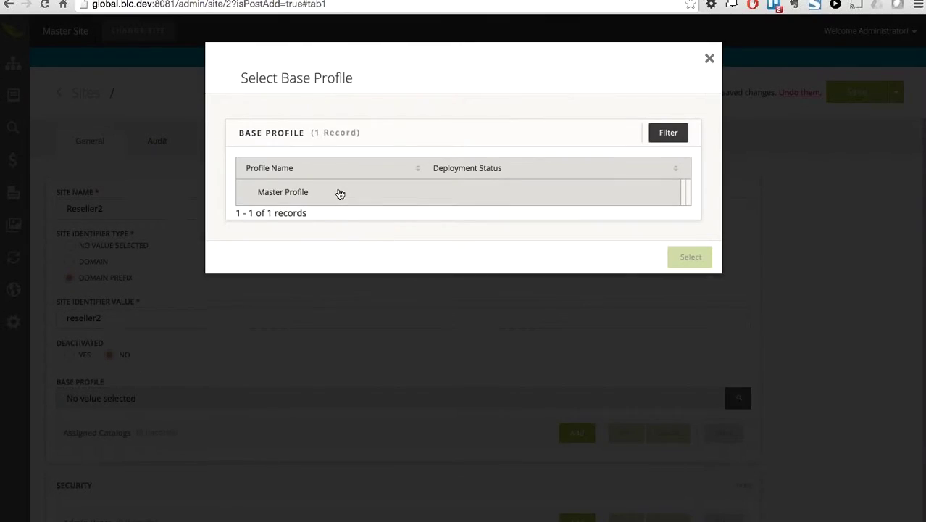
{"action": "left_click", "coordinate": [339, 192]}
{"action": "left_click", "coordinate": [690, 258]}
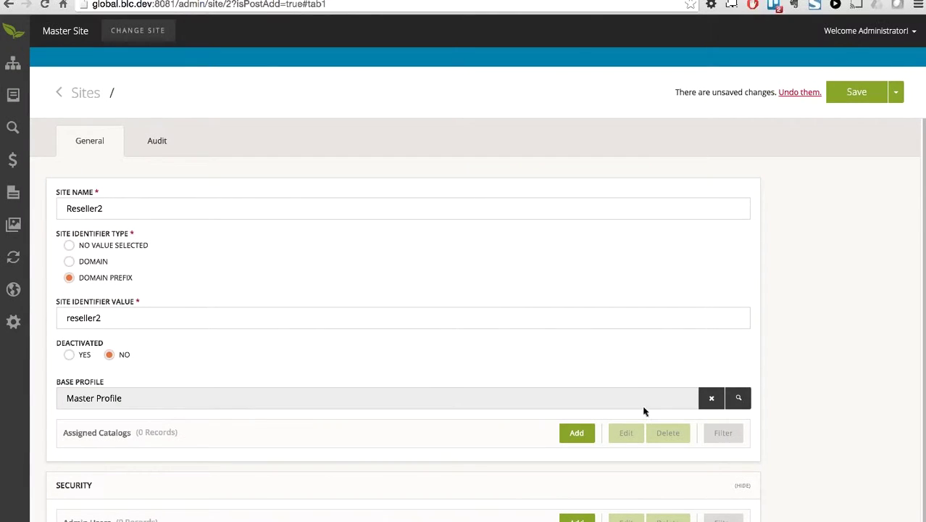
{"action": "left_click", "coordinate": [577, 433]}
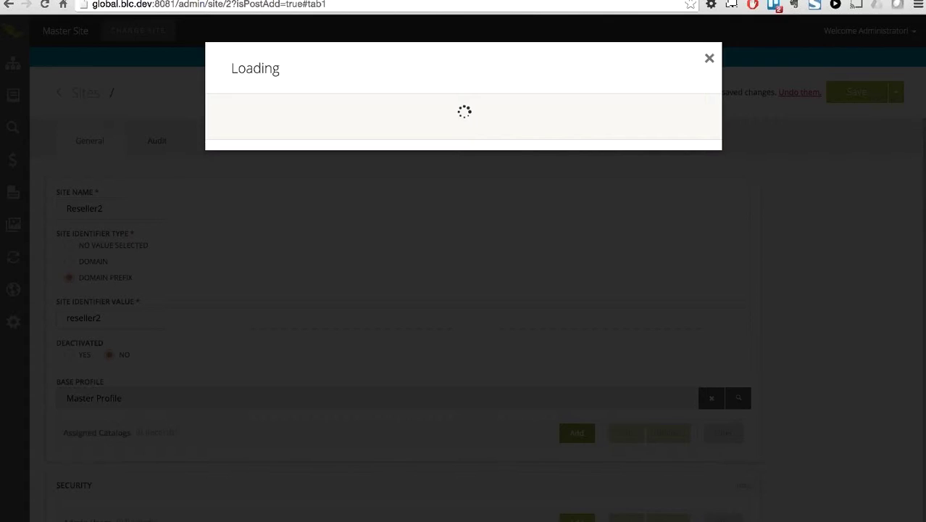
{"action": "left_click", "coordinate": [449, 346]}
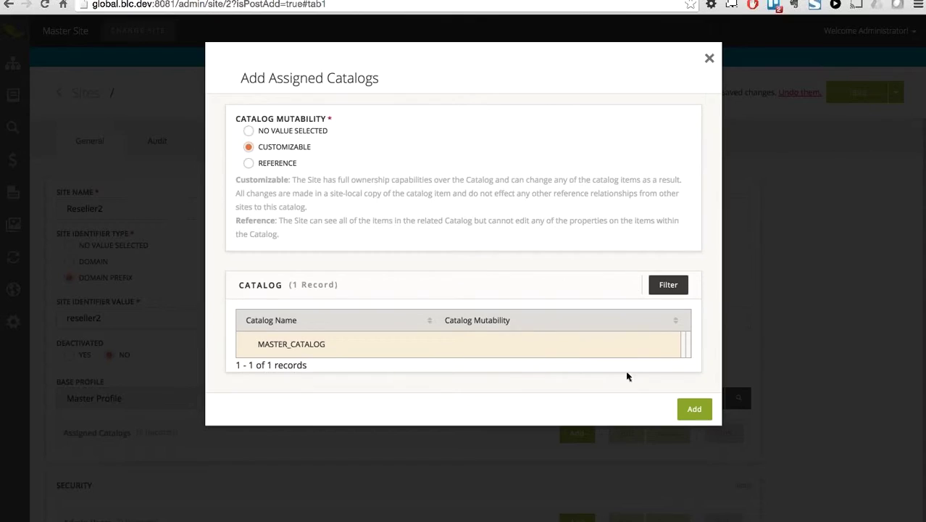
{"action": "left_click", "coordinate": [697, 410]}
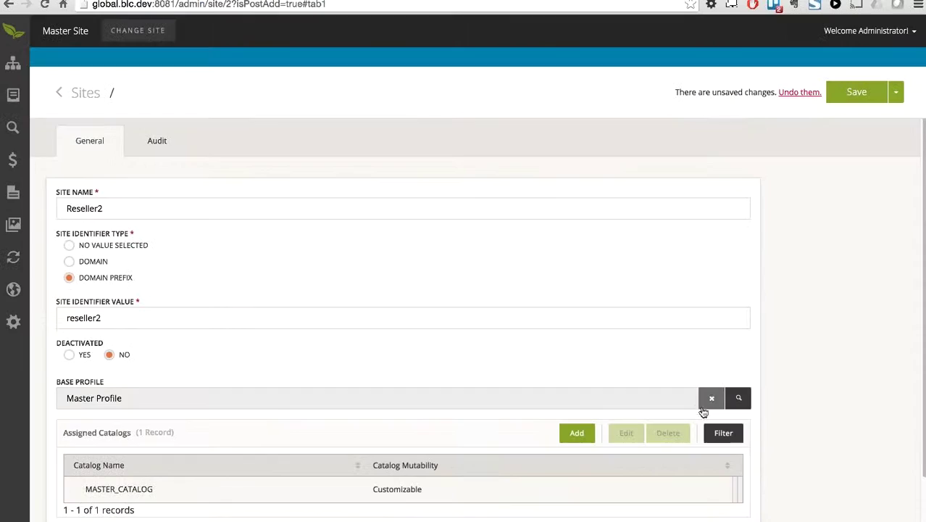
{"action": "left_click", "coordinate": [862, 96]}
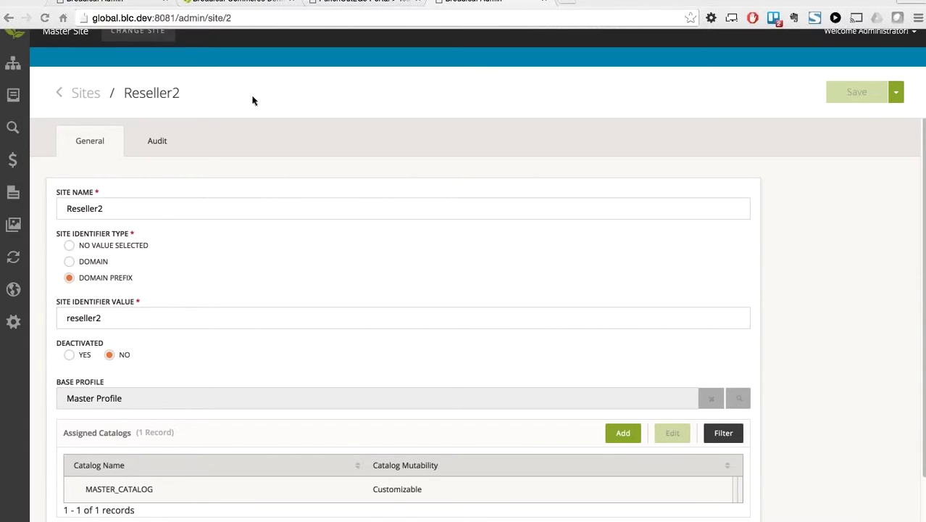
Step: Switch the admin from the master site to the Reseller2 site
{"action": "left_click", "coordinate": [137, 32]}
{"action": "scroll", "coordinate": [336, 179], "scroll_direction": "down", "scroll_amount": 2}
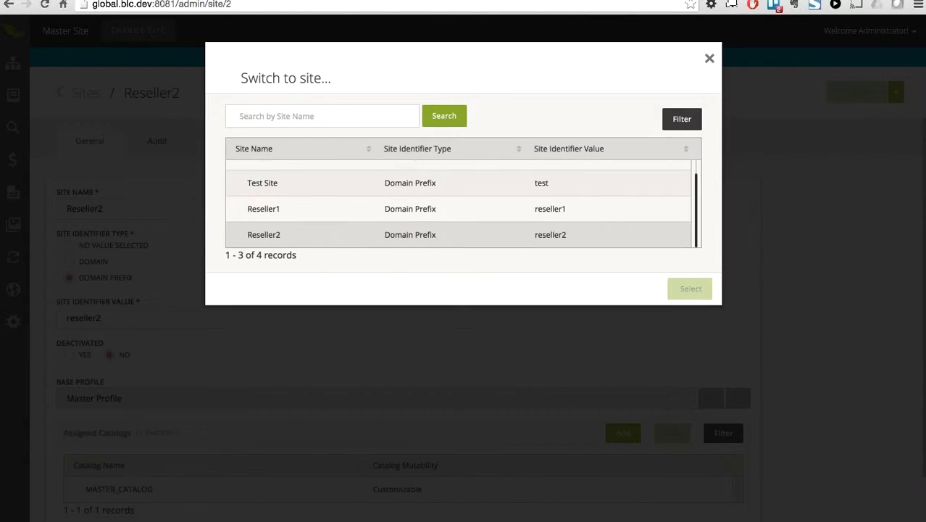
{"action": "left_click", "coordinate": [327, 236]}
{"action": "left_click", "coordinate": [695, 288]}
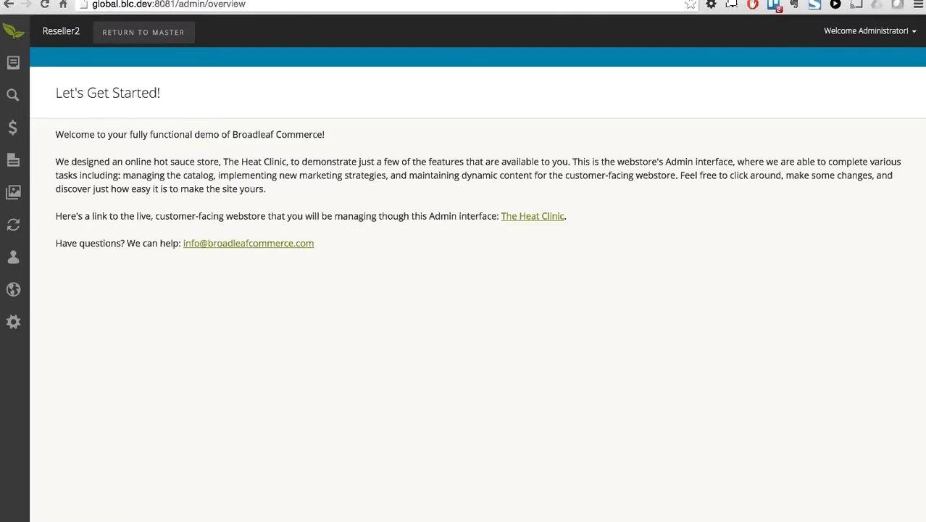
Step: Examine the subcategories of Merchandise in Reseller2's category list and in the navigation of its previewed storefront
{"action": "left_click", "coordinate": [19, 75]}
{"action": "left_click", "coordinate": [78, 130]}
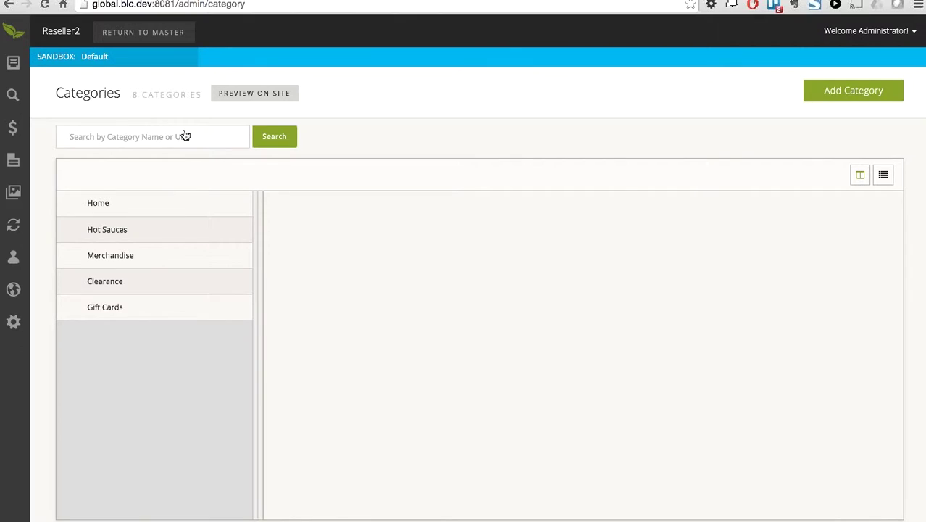
{"action": "left_click", "coordinate": [137, 256]}
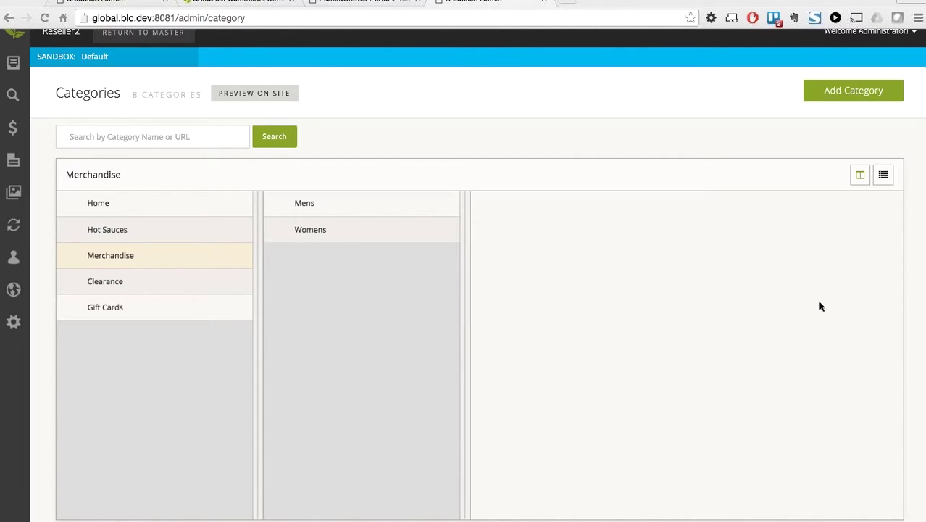
{"action": "left_click", "coordinate": [244, 97]}
{"action": "mouse_move", "coordinate": [384, 145]}
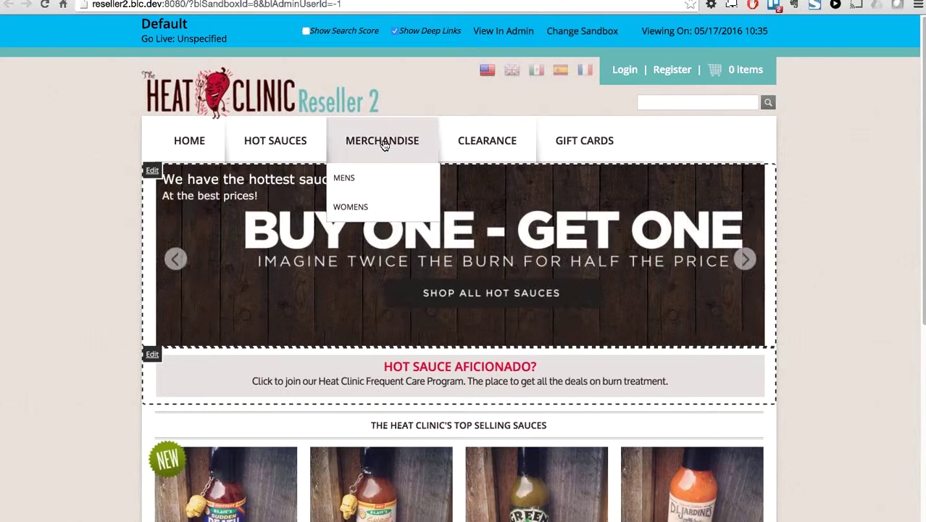